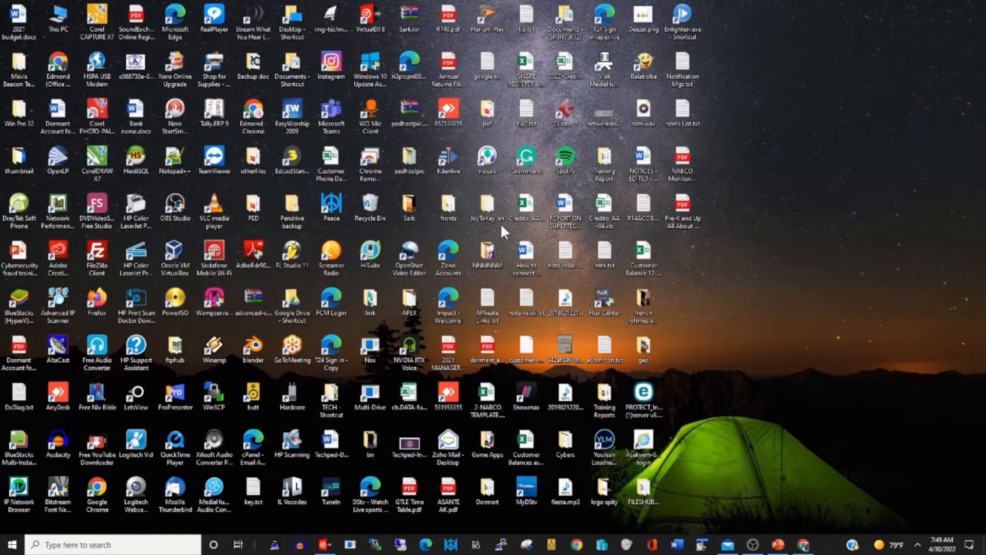
Maximize a new Chrome window and Google the pasted extension name from the address bar
click(576, 545)
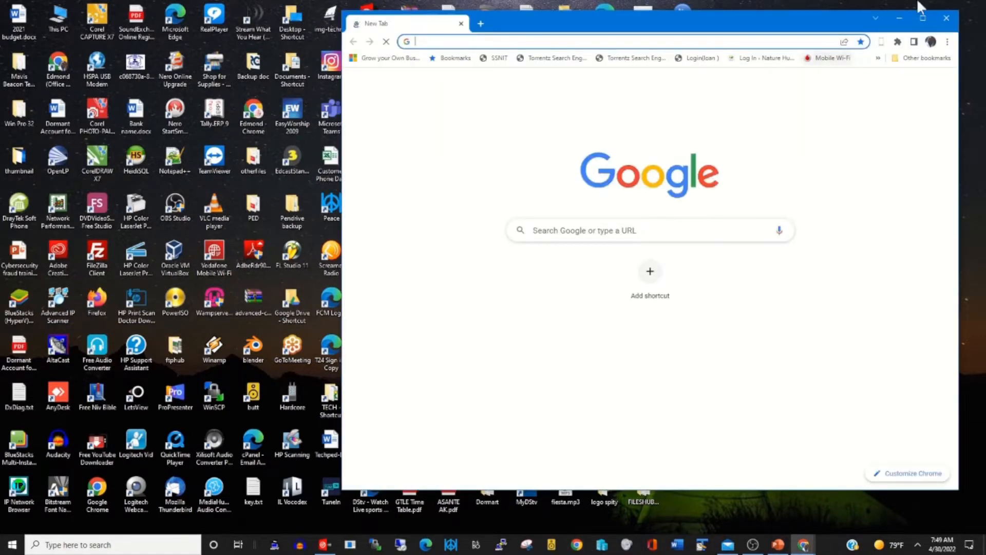
click(922, 18)
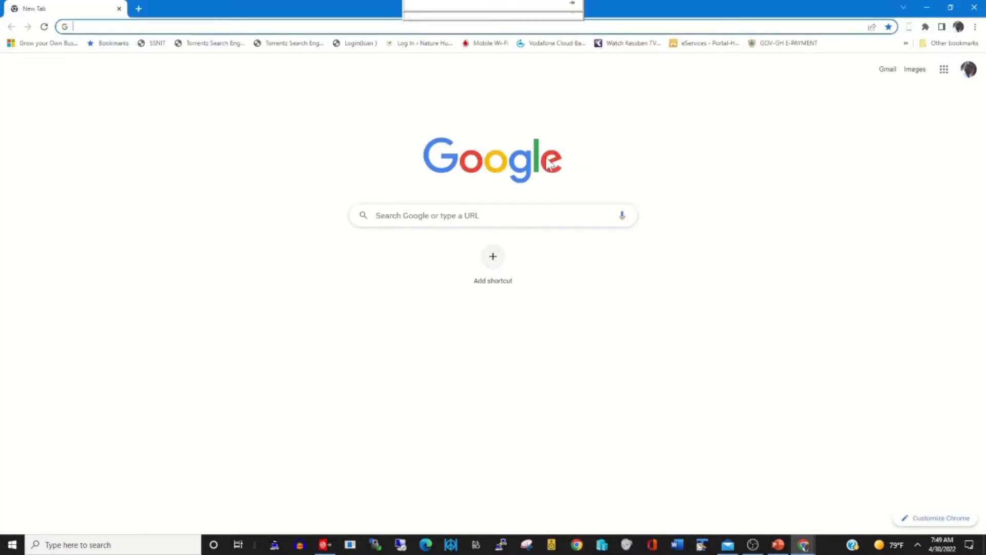
click(164, 28)
text(Mobile simulator - responsive testing tool)
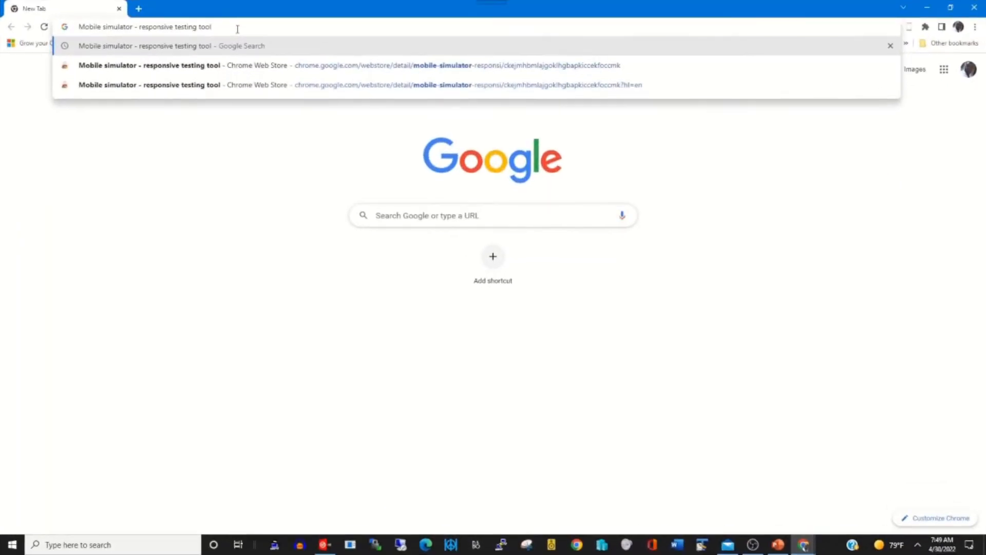
key(Return)
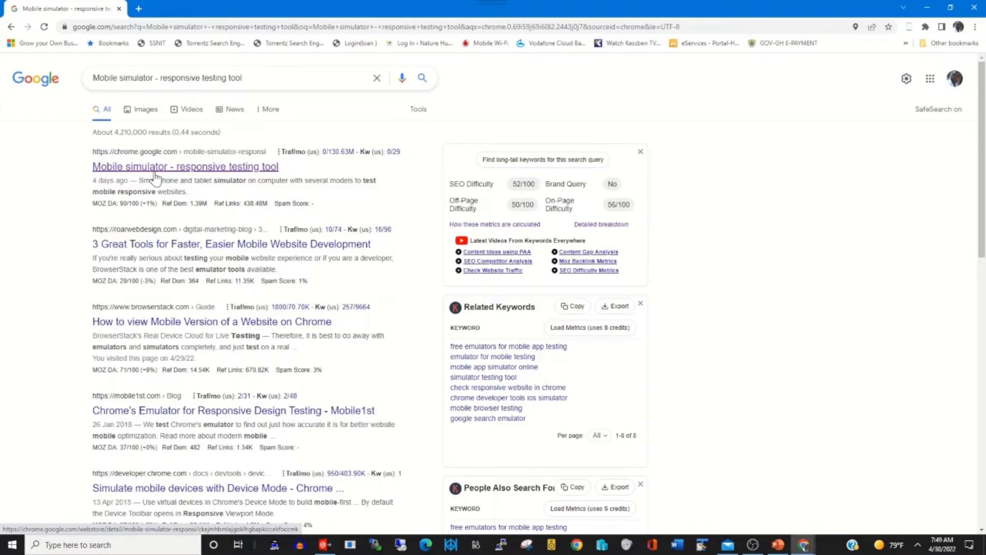
Add the Mobile simulator extension from its Web Store page and confirm the install
click(174, 168)
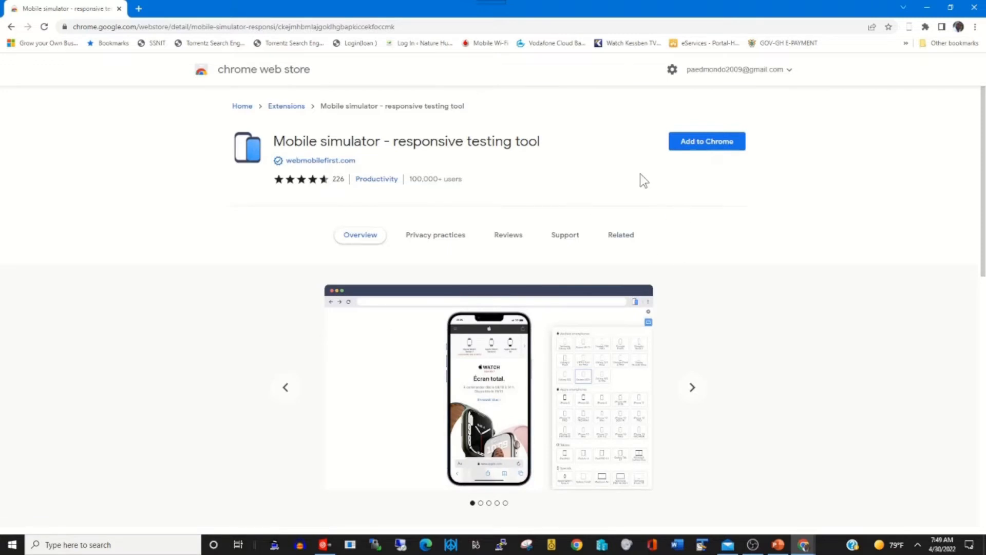
click(707, 142)
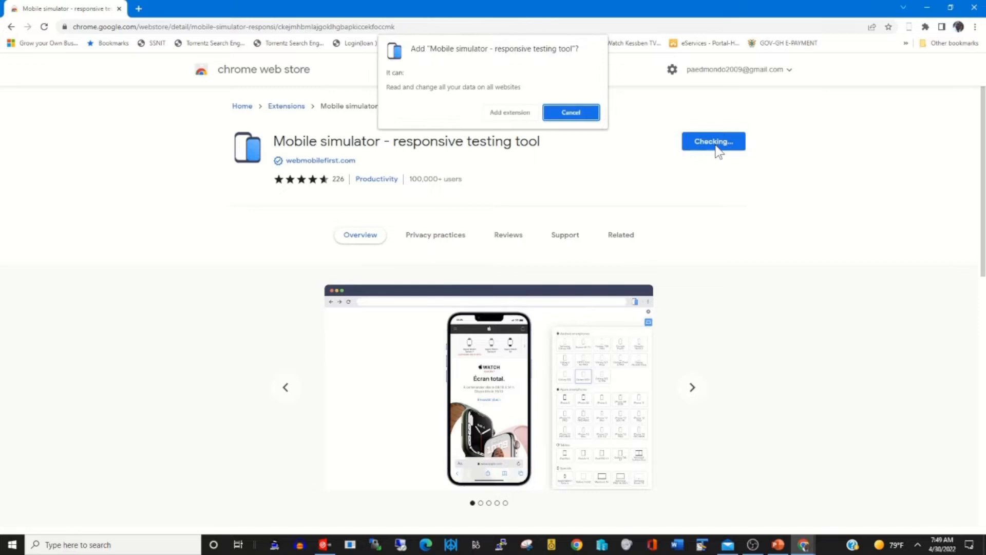
click(510, 112)
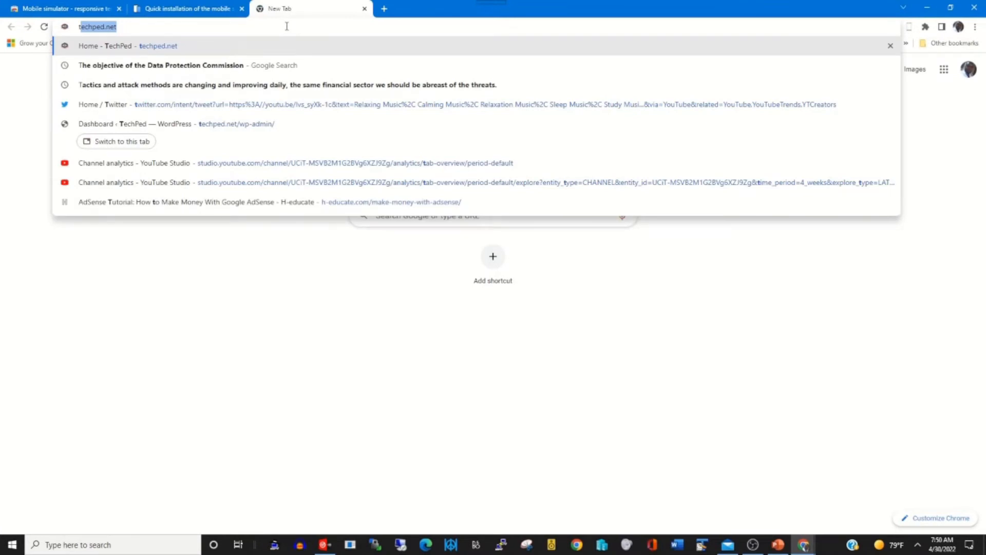
Load techped.net in the new tab
key(Return)
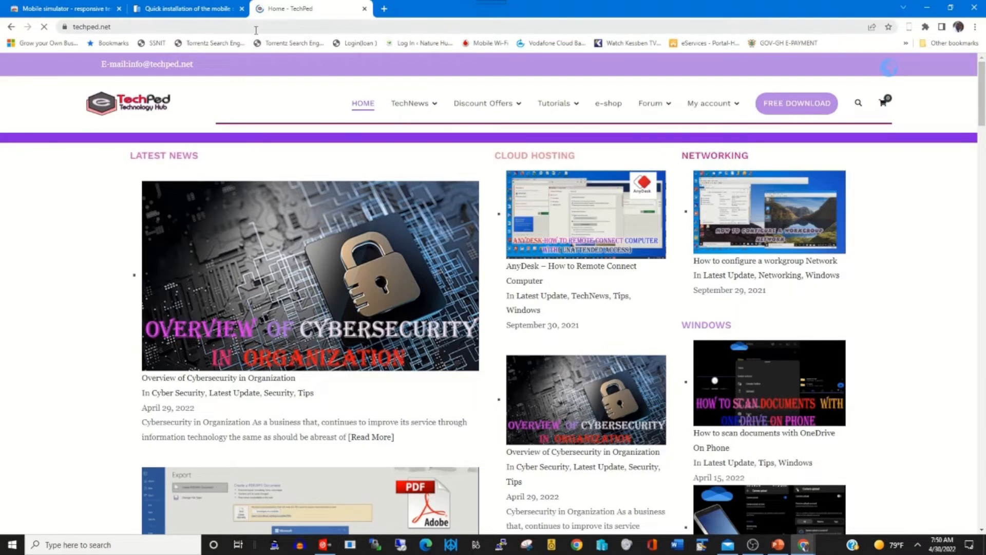
Show Chrome's installed extensions list from the toolbar puzzle icon
click(927, 29)
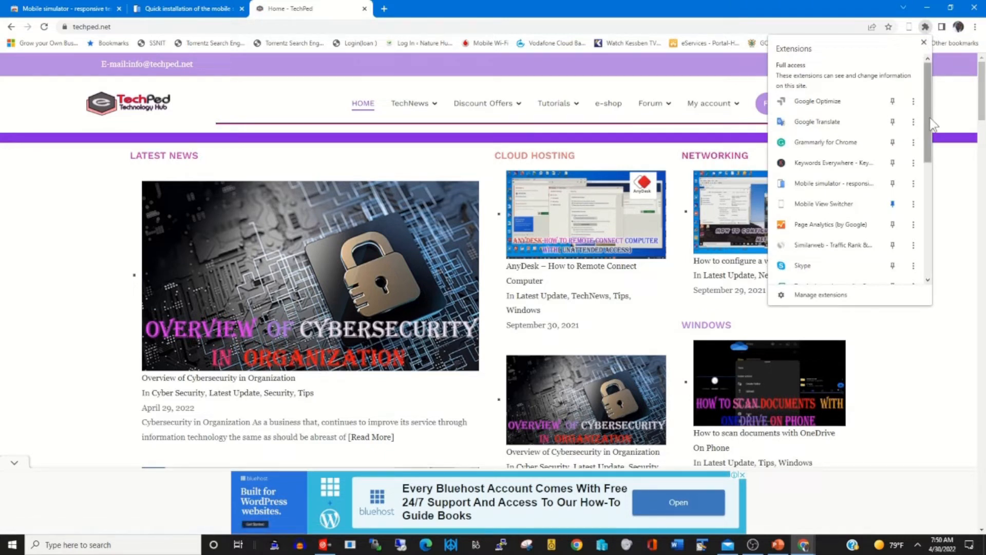
drag(928, 119, 929, 229)
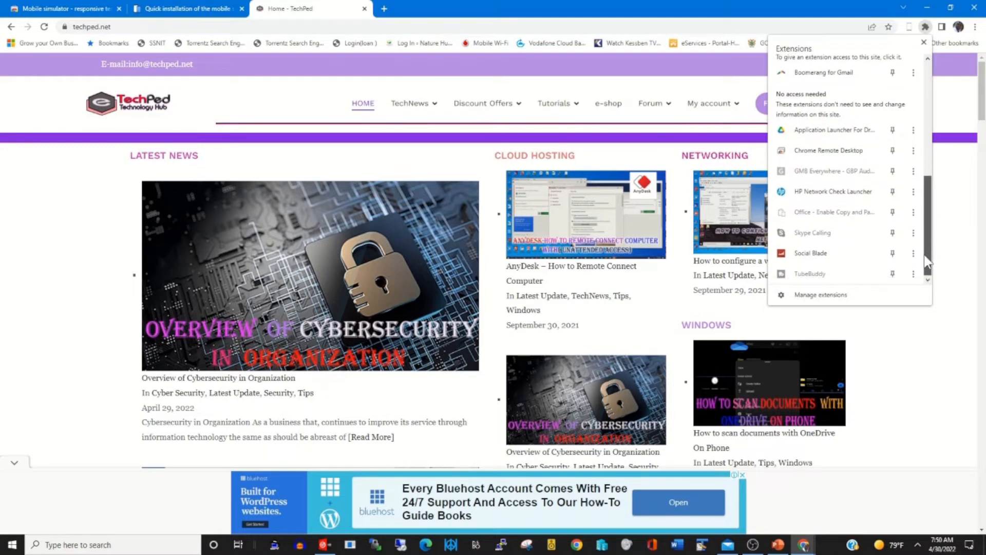
drag(929, 230, 928, 116)
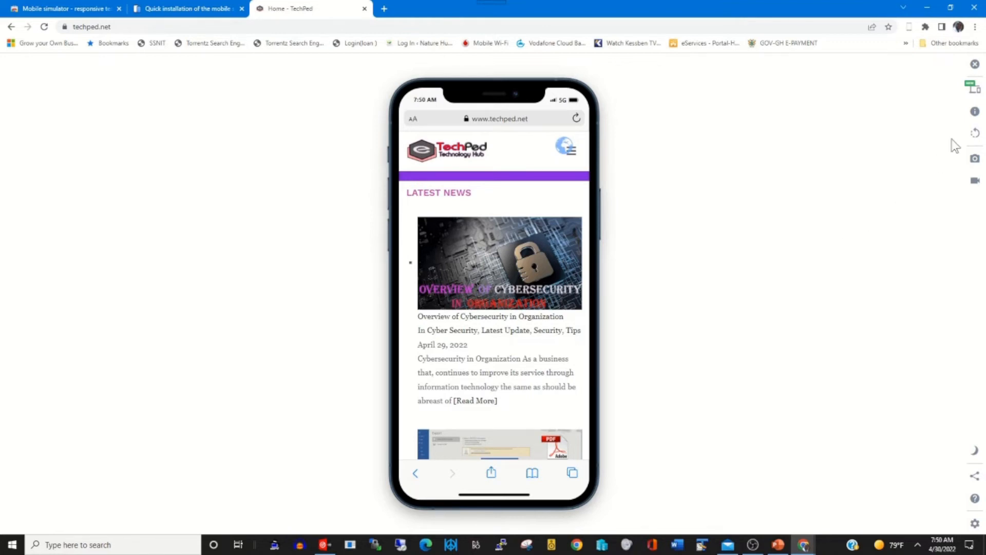
Switch the emulated device to a Samsung Galaxy S20 under Android smartphones
click(975, 88)
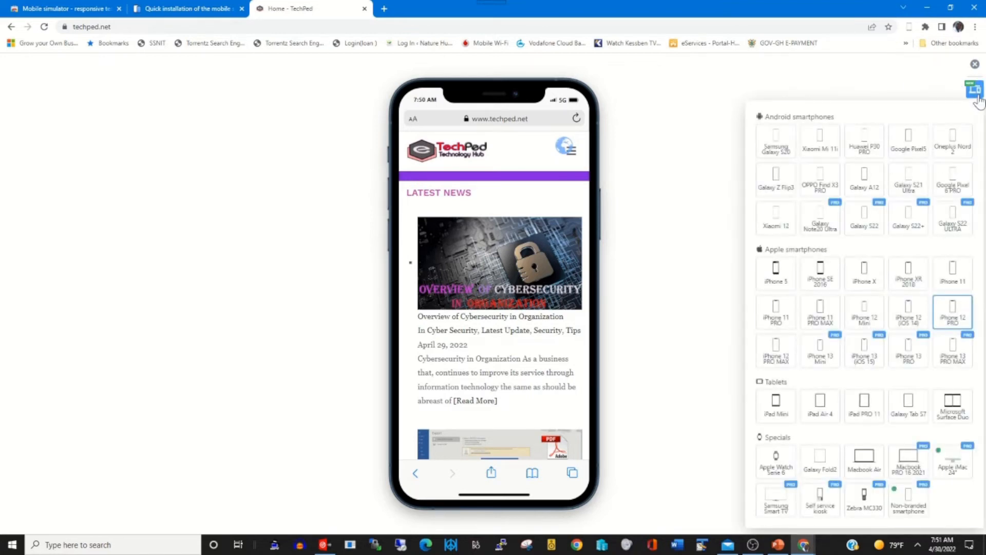
click(777, 147)
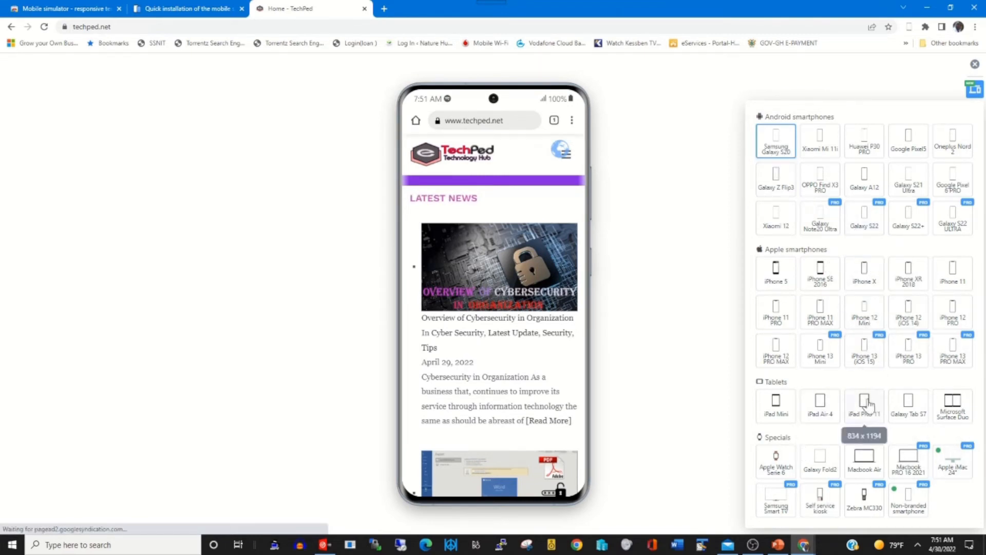
Switch the emulated device to an iPad Air 4 tablet
click(820, 404)
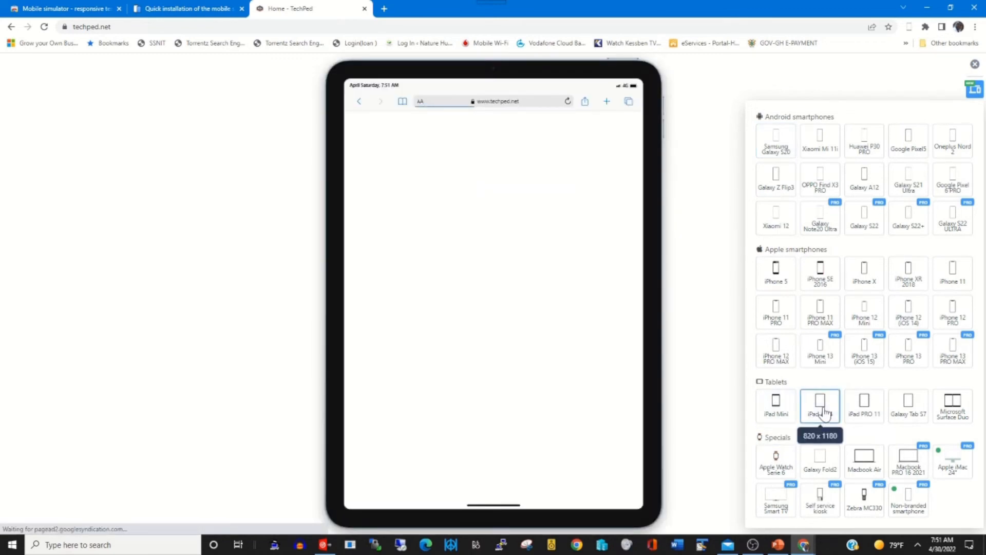